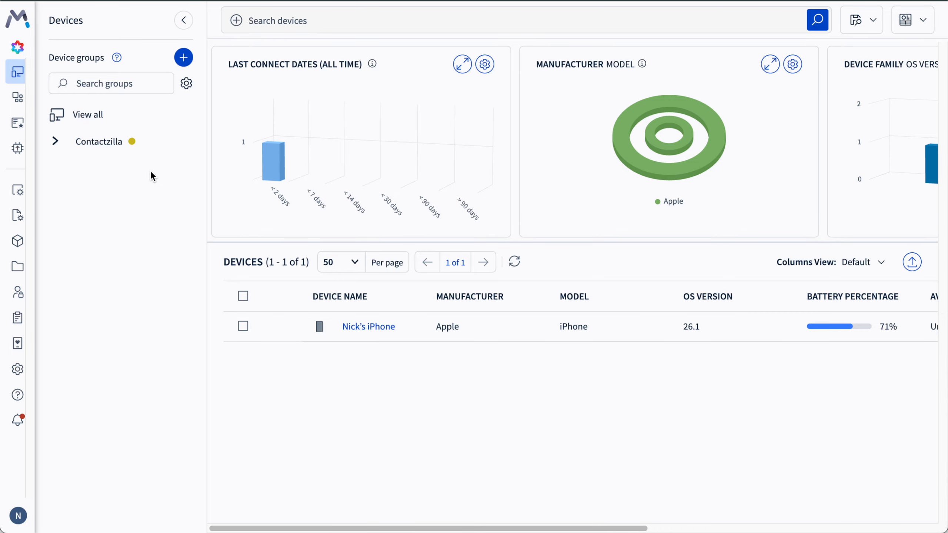
Expand the Contactzilla device group to list its subgroups
click(56, 142)
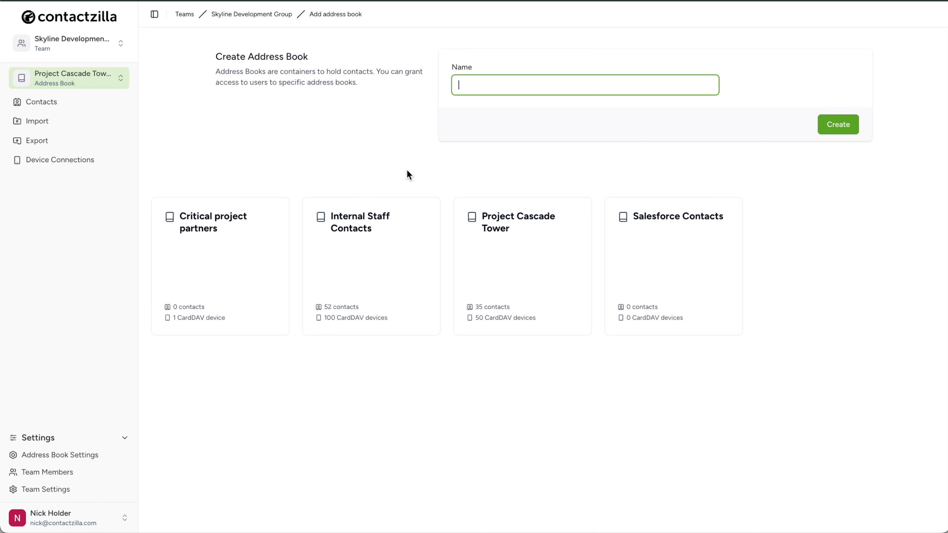
Switch to Contactzilla and open the device connections of the Project Cascade Tower address book
click(540, 266)
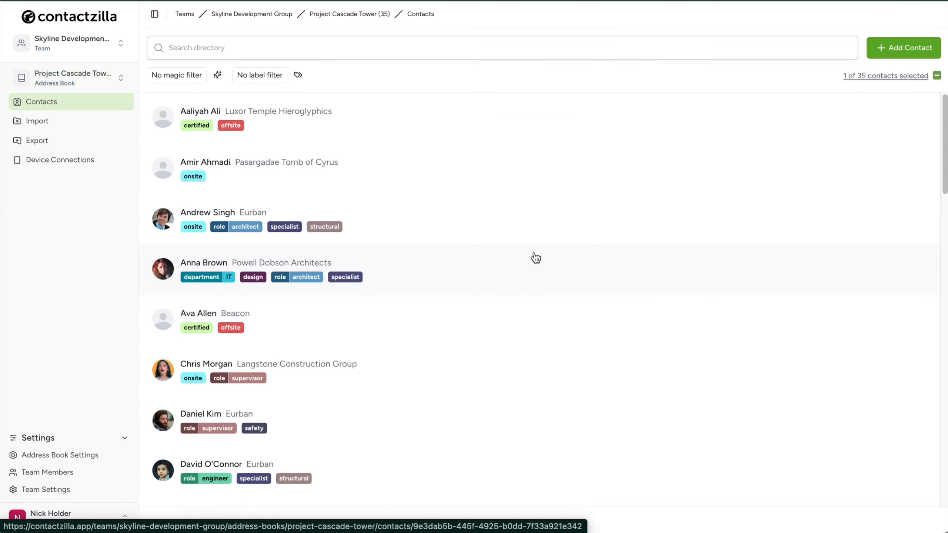
click(109, 167)
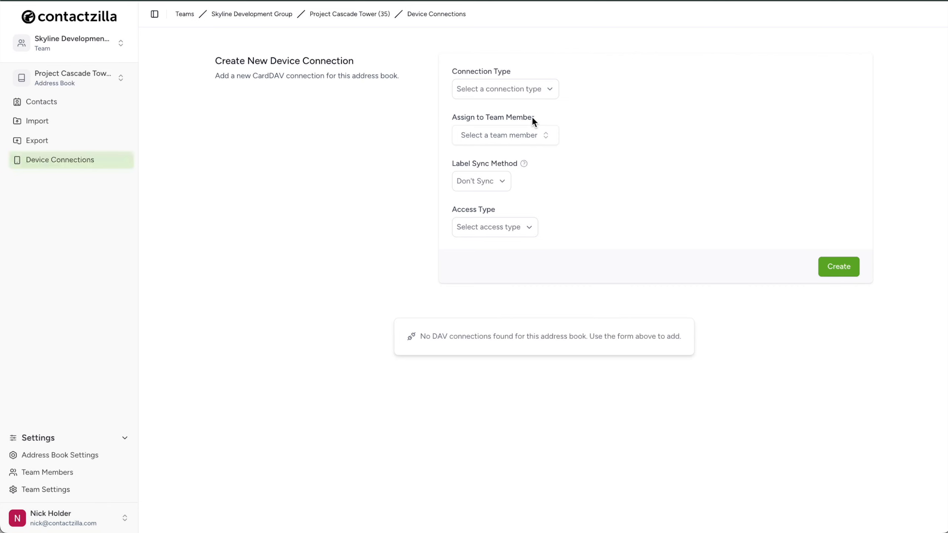
Choose the iOS iPhone/iPad connection type and review which team members a new connection can be assigned to
click(556, 90)
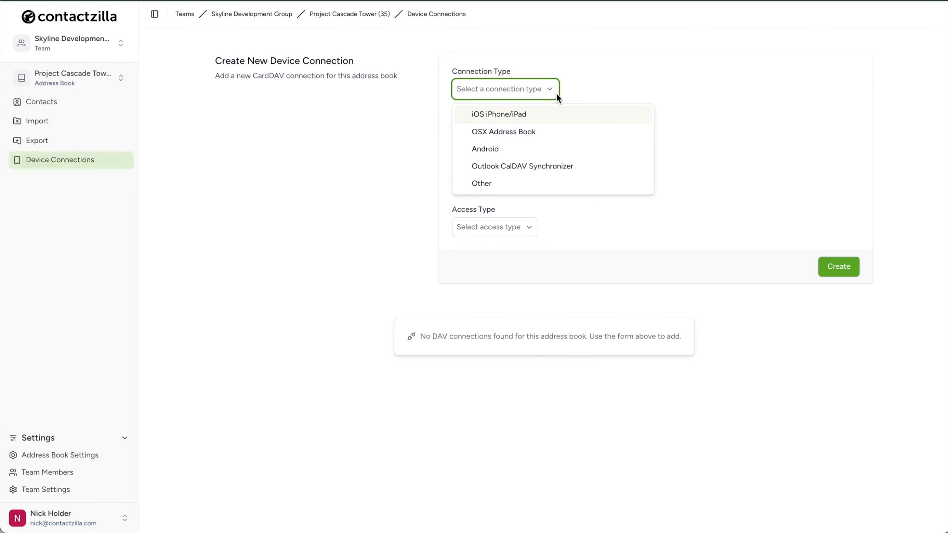
click(582, 117)
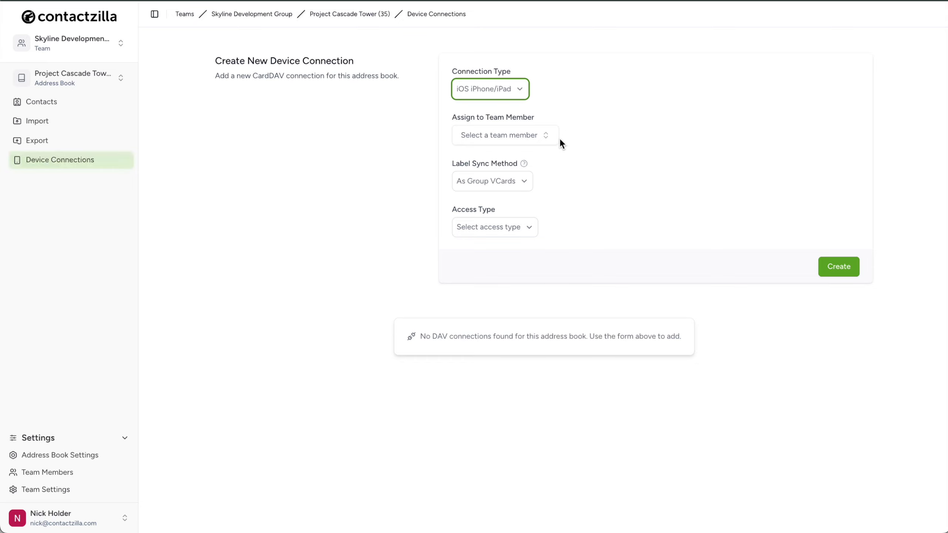
click(547, 139)
scroll(597, 248, down, 2)
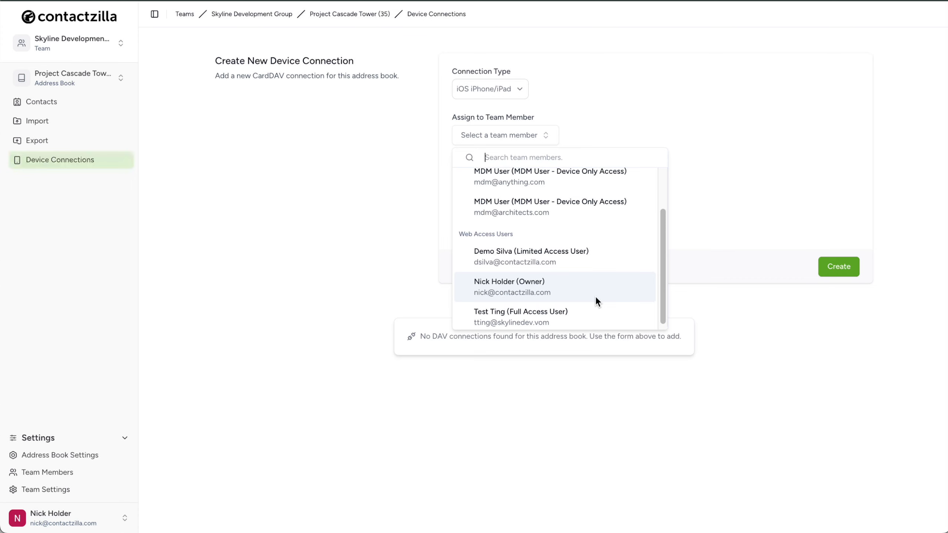
scroll(595, 296, up, 2)
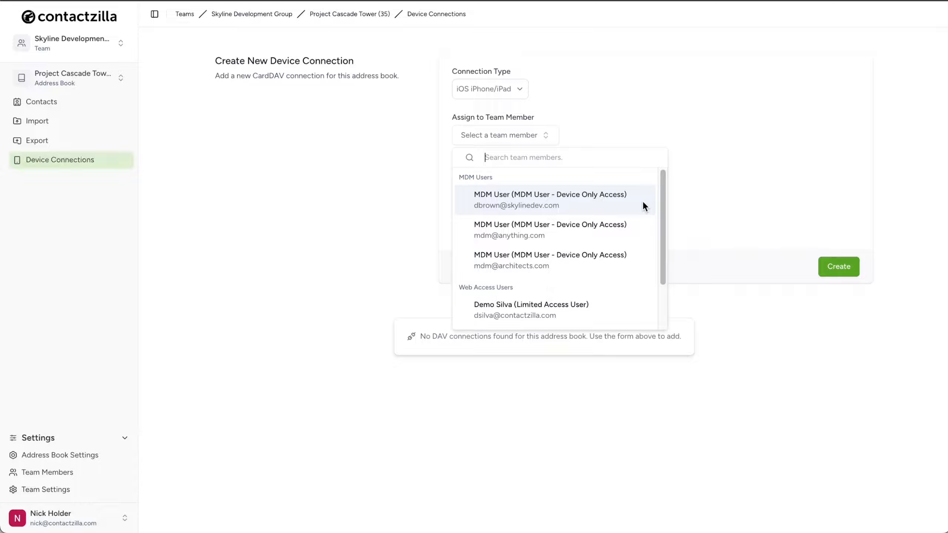
click(717, 208)
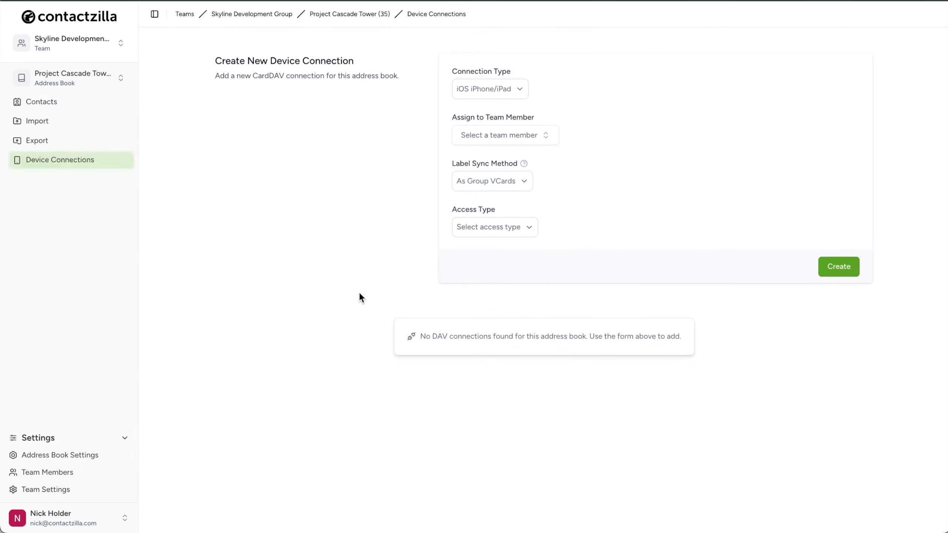
Add a team member with the device user's e-mail address and the role MDM User - Device Only Access, and check the member list
click(91, 474)
click(844, 131)
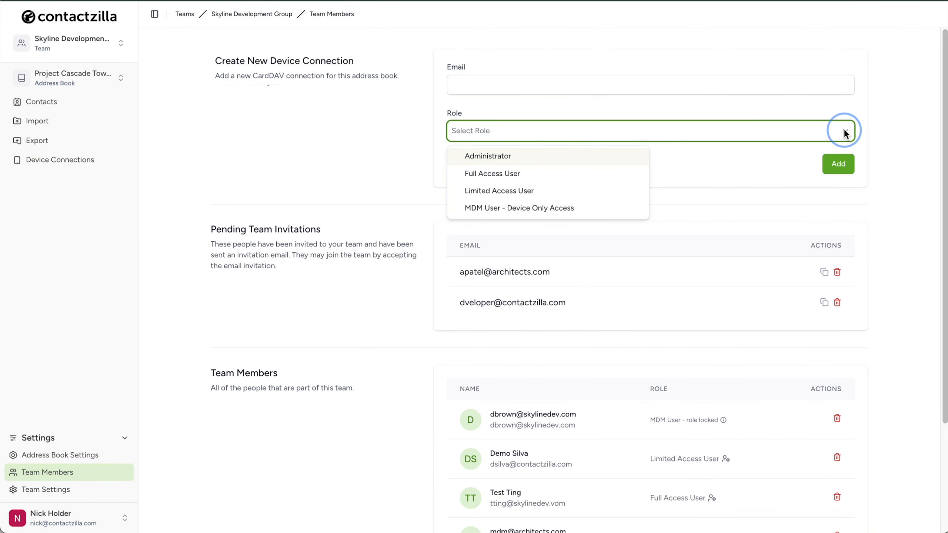
click(611, 214)
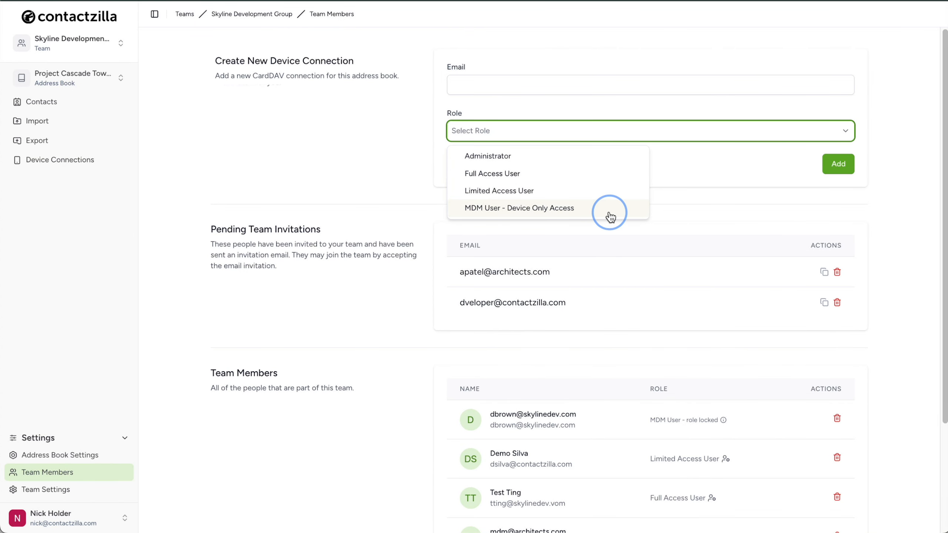
click(475, 85)
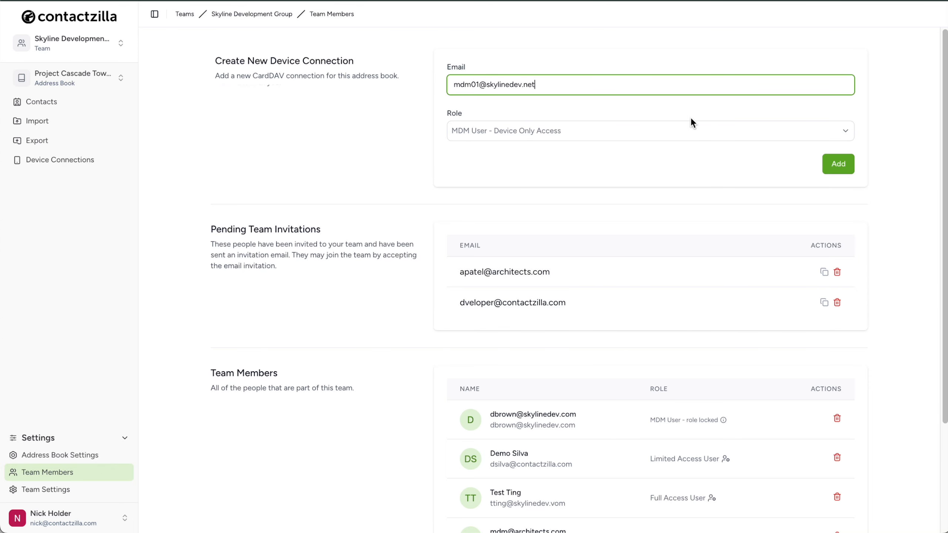
click(837, 171)
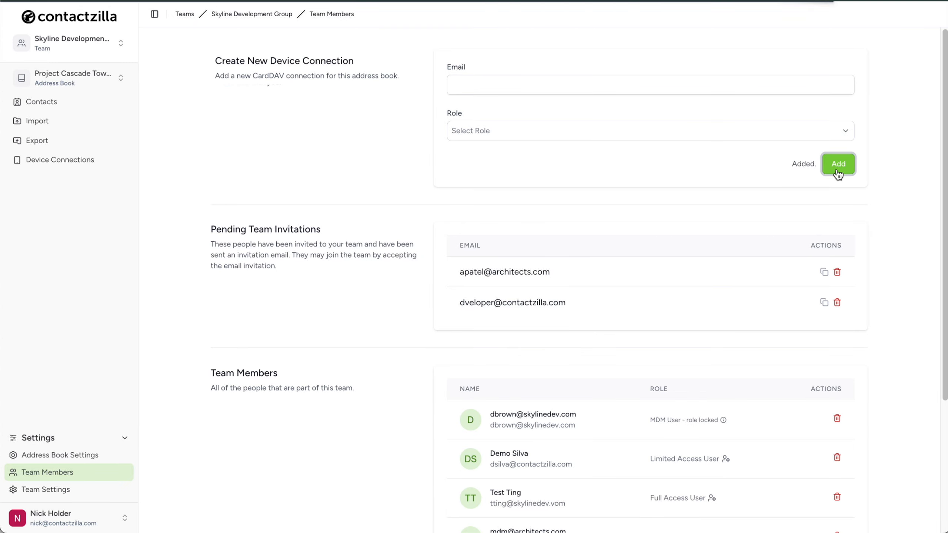
scroll(716, 307, down, 3)
scroll(716, 306, down, 2)
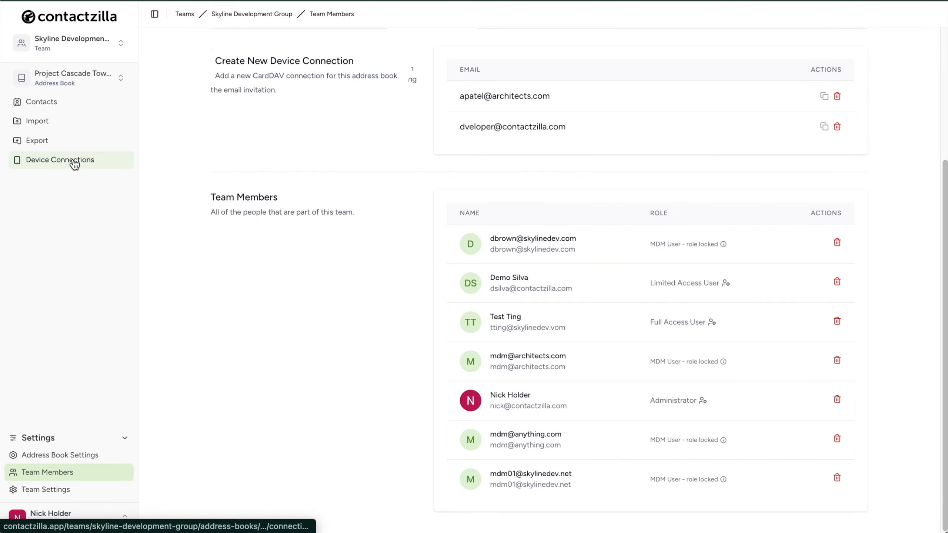
Start a new iOS iPhone/iPad device connection for Project Cascade Tower and assign it to the newly added MDM user
click(116, 164)
click(553, 88)
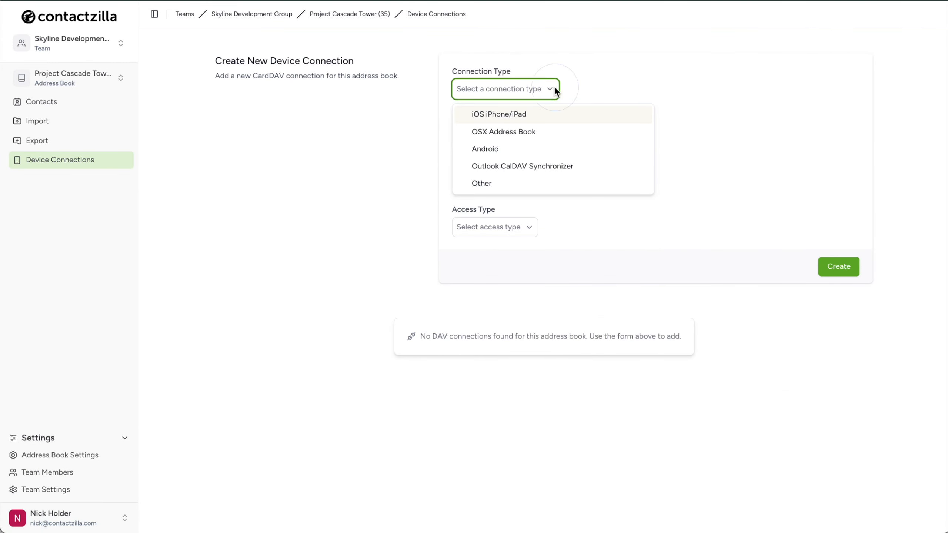
click(535, 116)
click(541, 134)
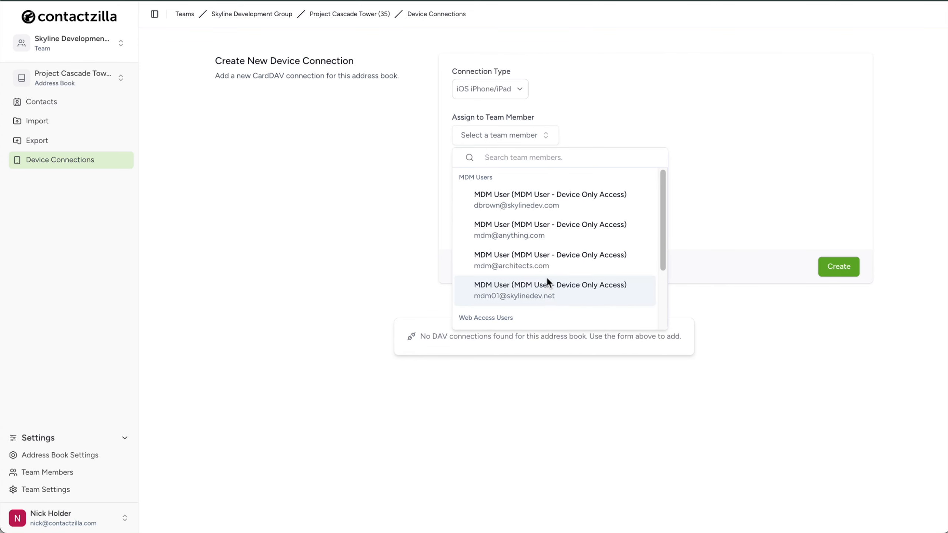
click(607, 290)
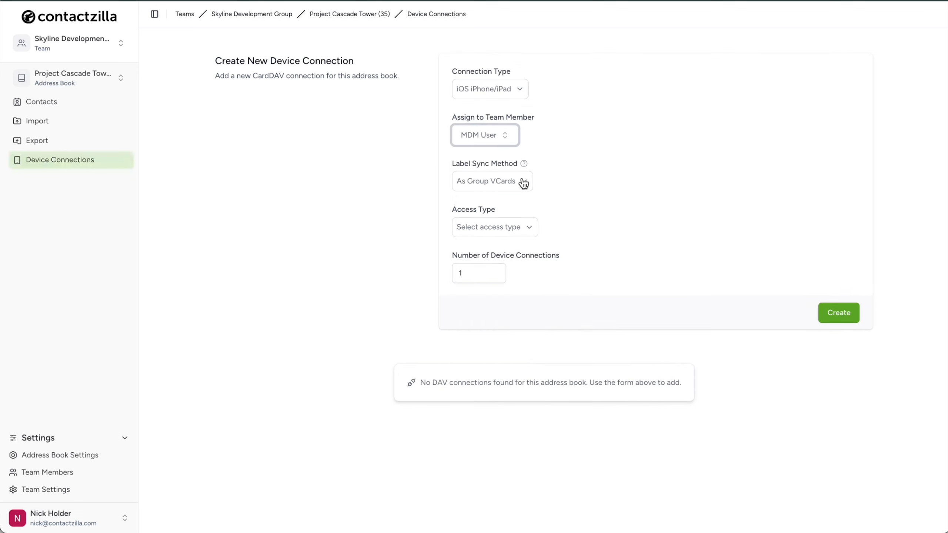
Try the Full Read Only and Full Read/Write access types, including the option to block delete access
click(534, 231)
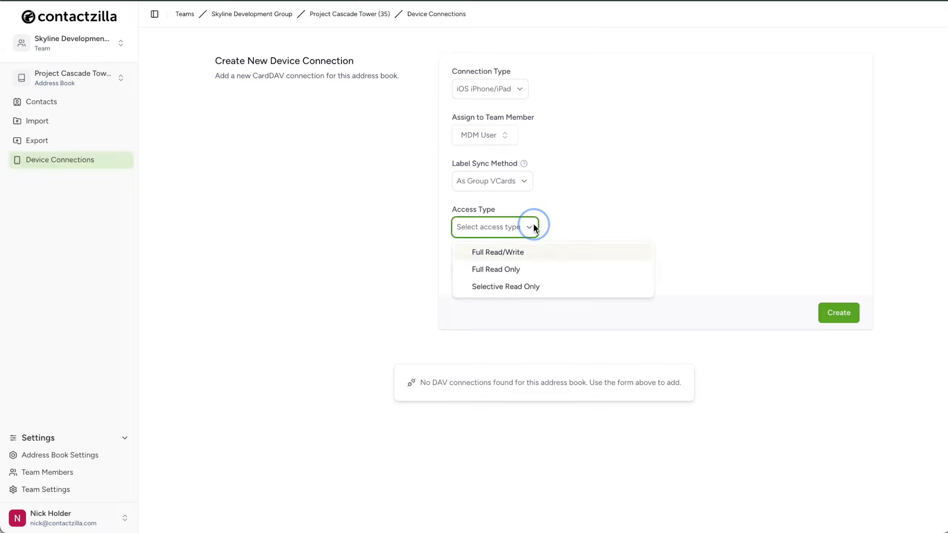
click(575, 270)
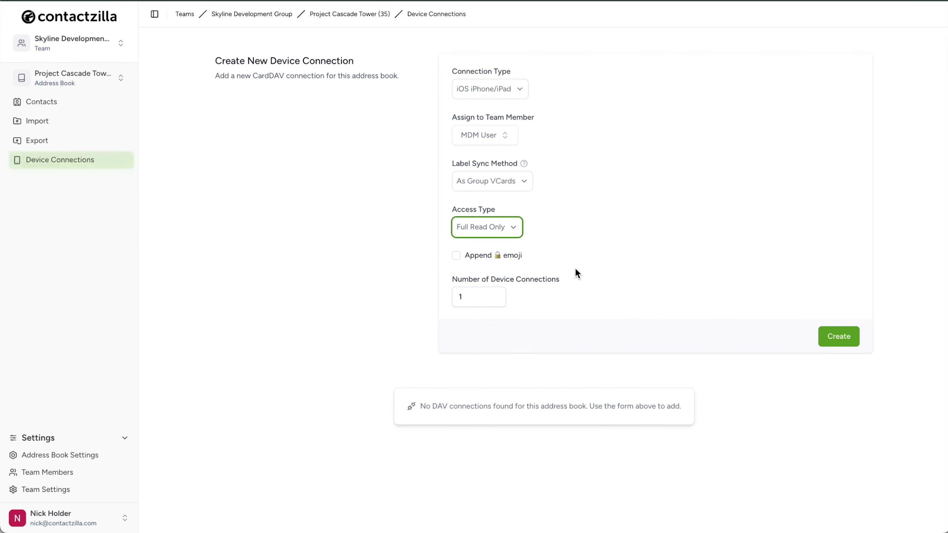
click(515, 227)
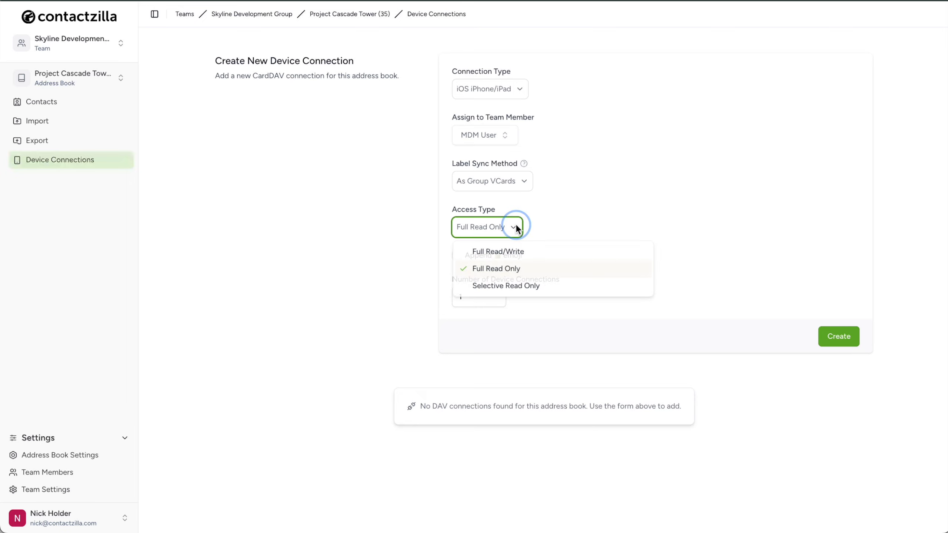
click(593, 254)
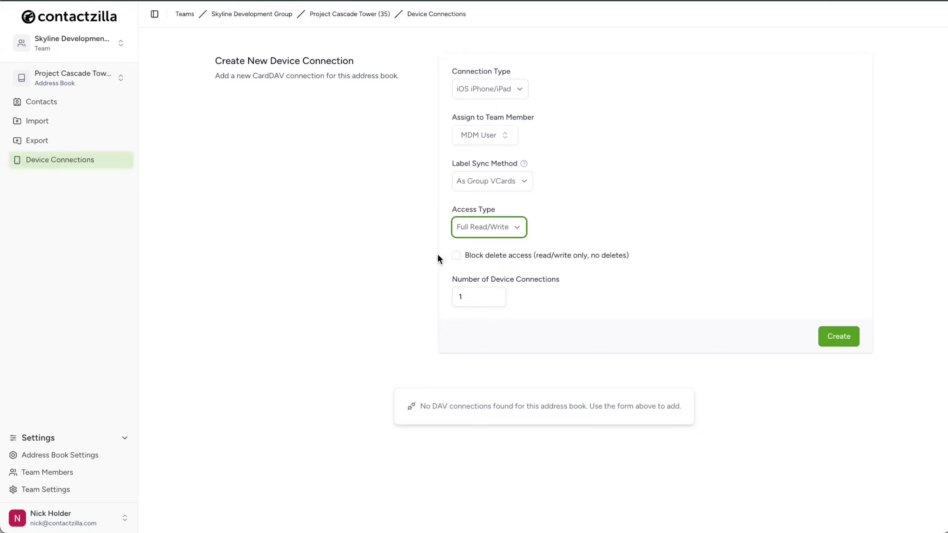
click(456, 257)
Create the connection with Selective Read Only access restricted to the role projectmanager and specialist labels
click(514, 228)
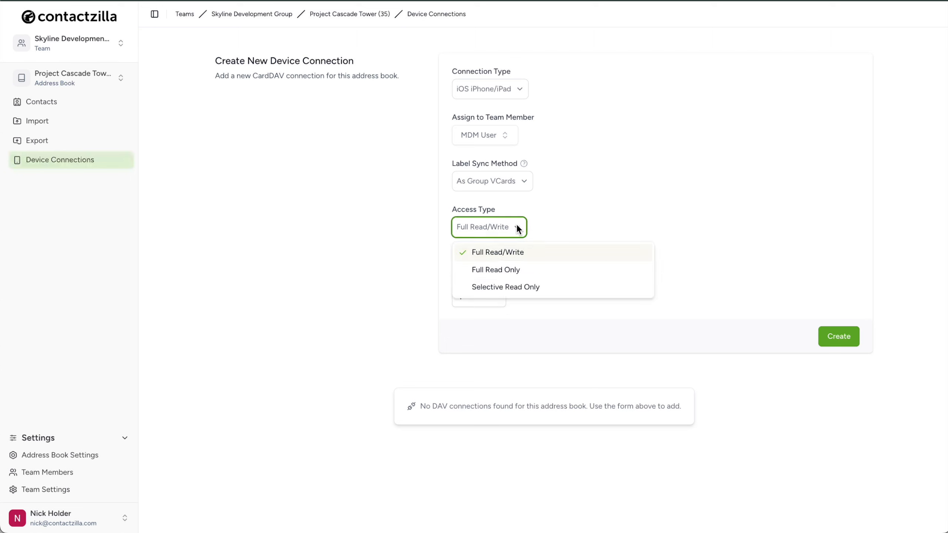
click(551, 286)
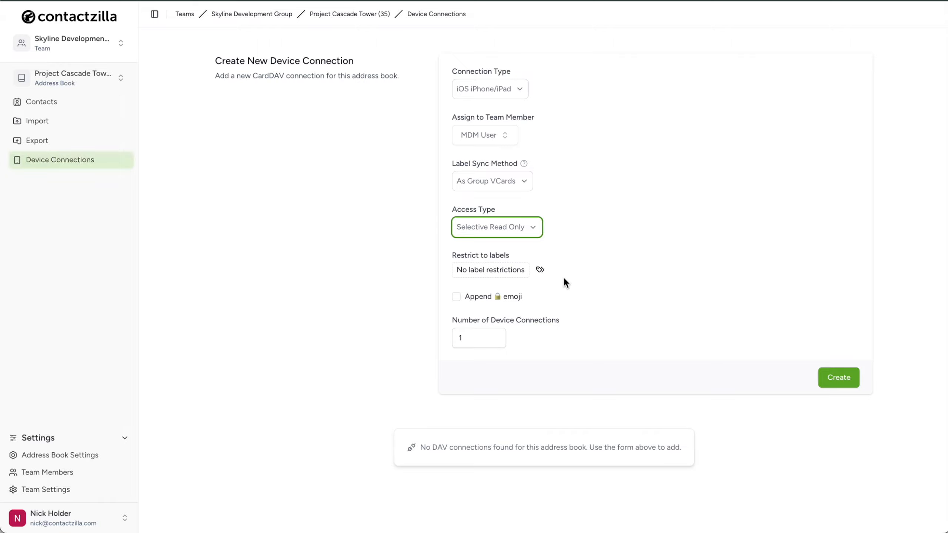
click(540, 270)
scroll(565, 434, down, 2)
scroll(564, 434, down, 1)
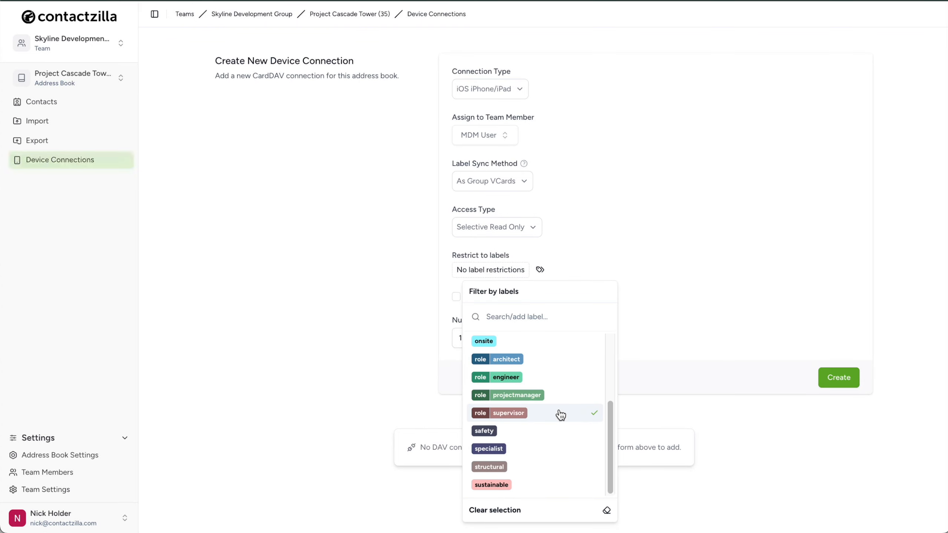
click(557, 399)
click(536, 269)
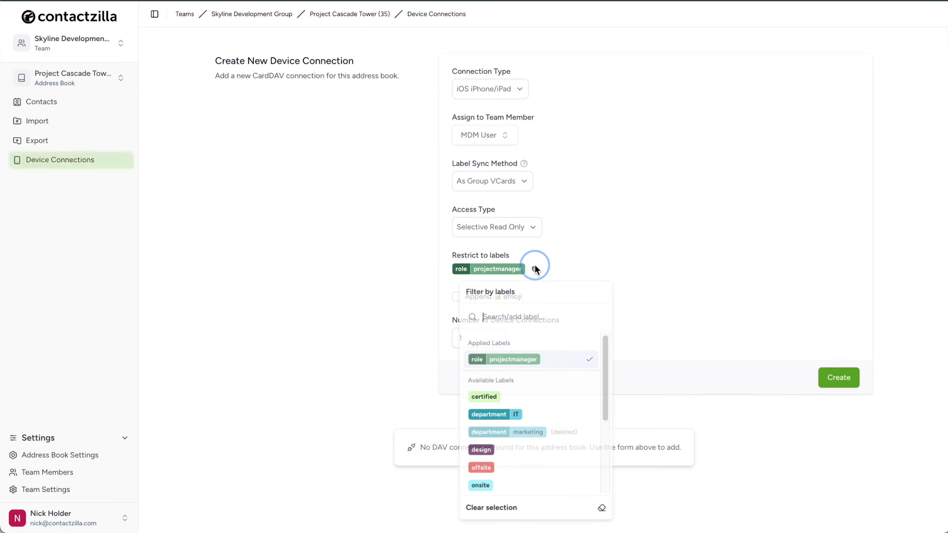
scroll(525, 438, down, 2)
click(521, 448)
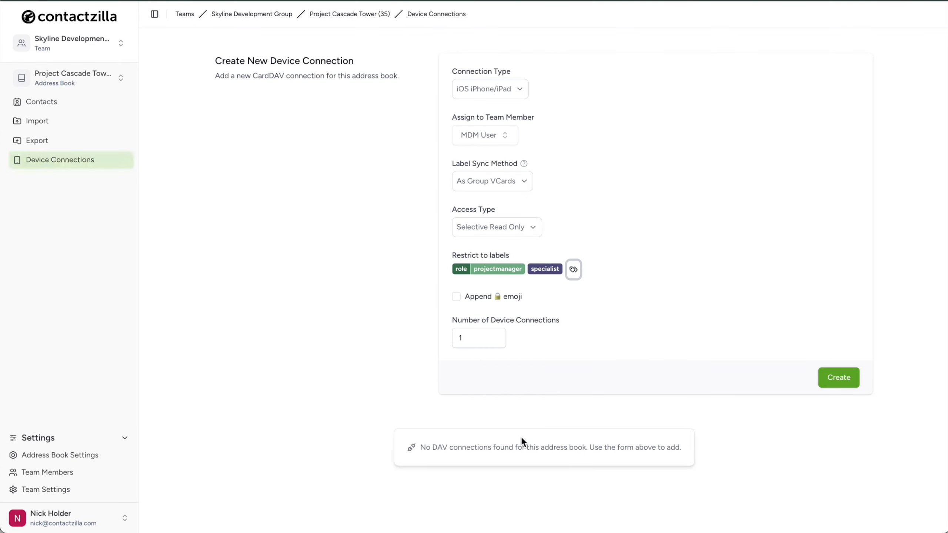
click(838, 380)
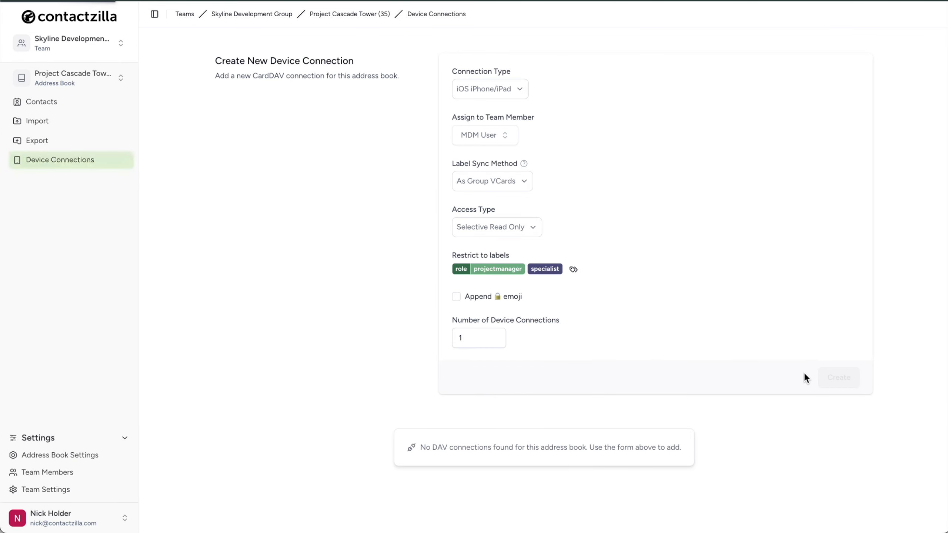
scroll(417, 375, down, 5)
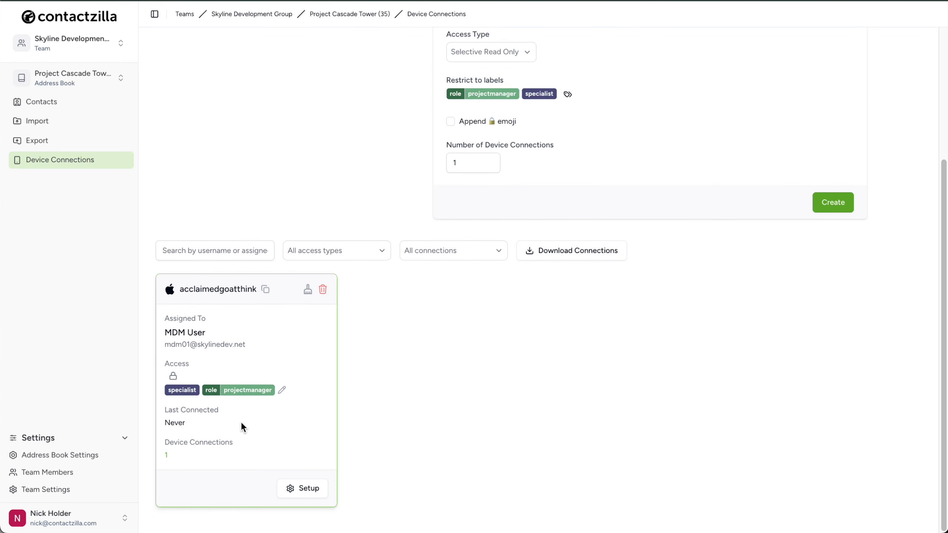
Delete the label-restricted device connection
click(323, 291)
click(621, 300)
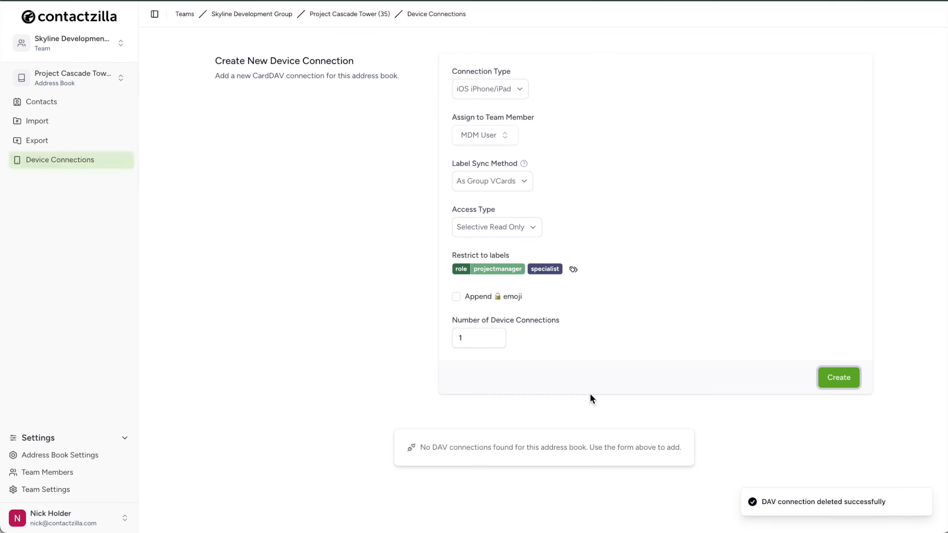
Create the MDM user's connection with Full Read Only access and 50 device connections
click(534, 226)
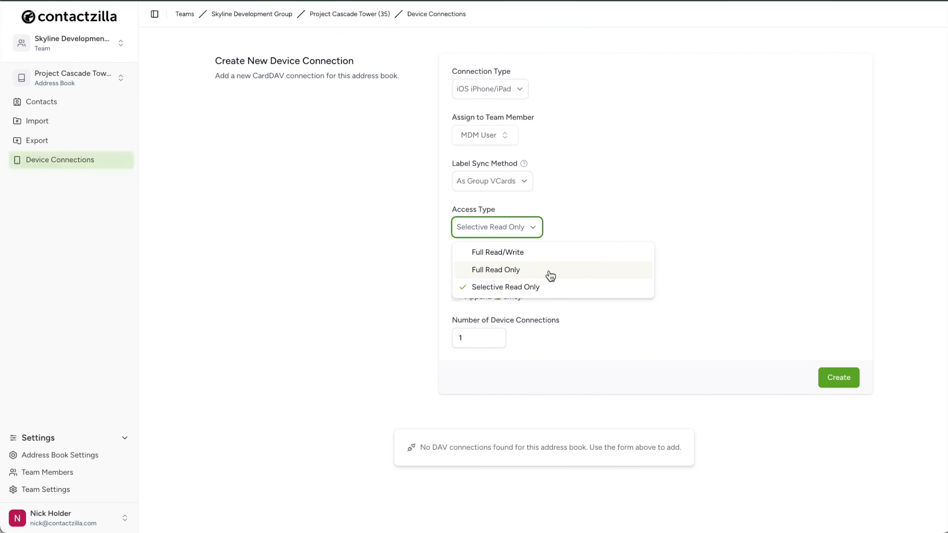
click(579, 270)
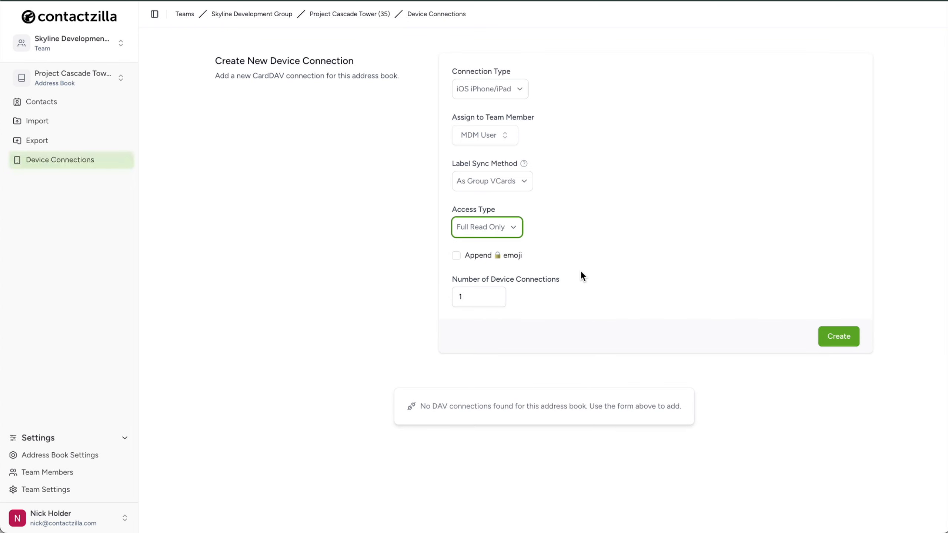
click(459, 299)
text(50)
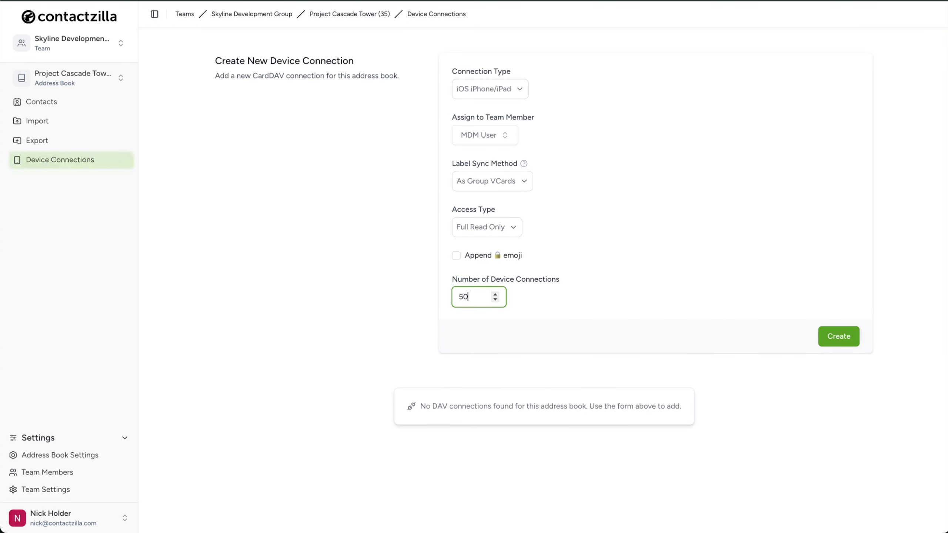
click(600, 308)
click(828, 336)
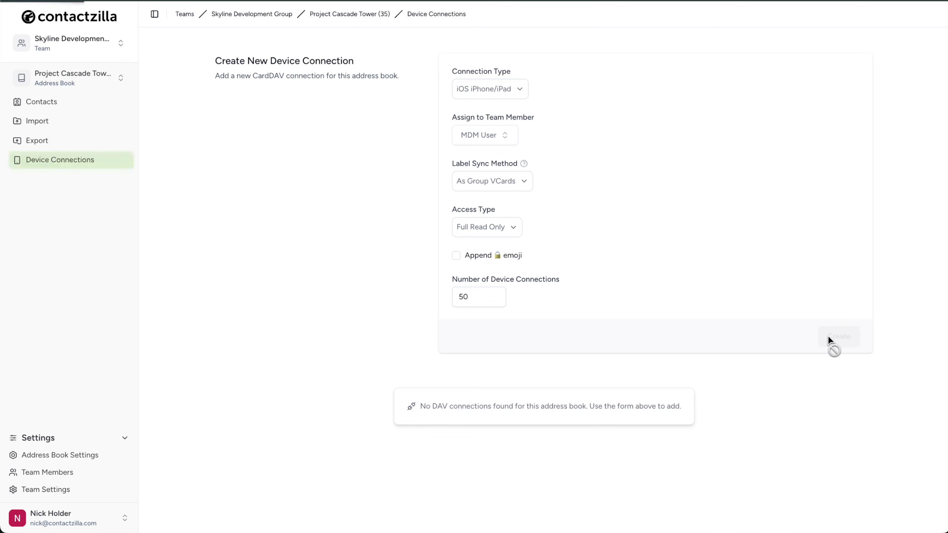
Download the setup profile of the new 50-device connection
scroll(404, 427, down, 3)
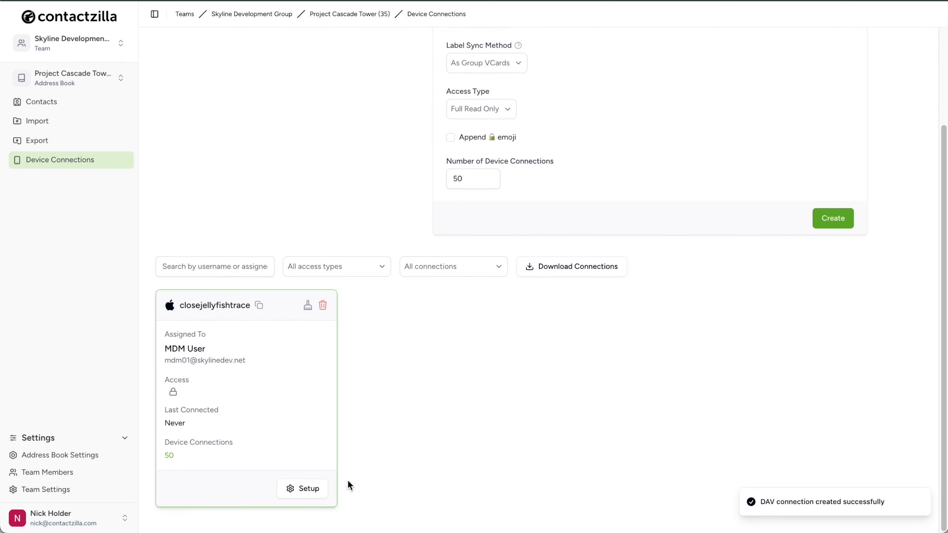
click(312, 490)
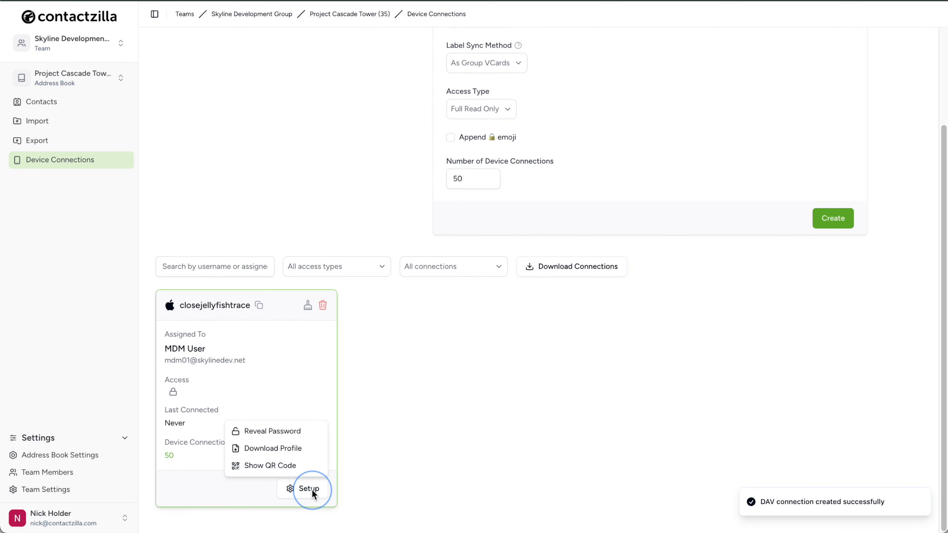
click(305, 447)
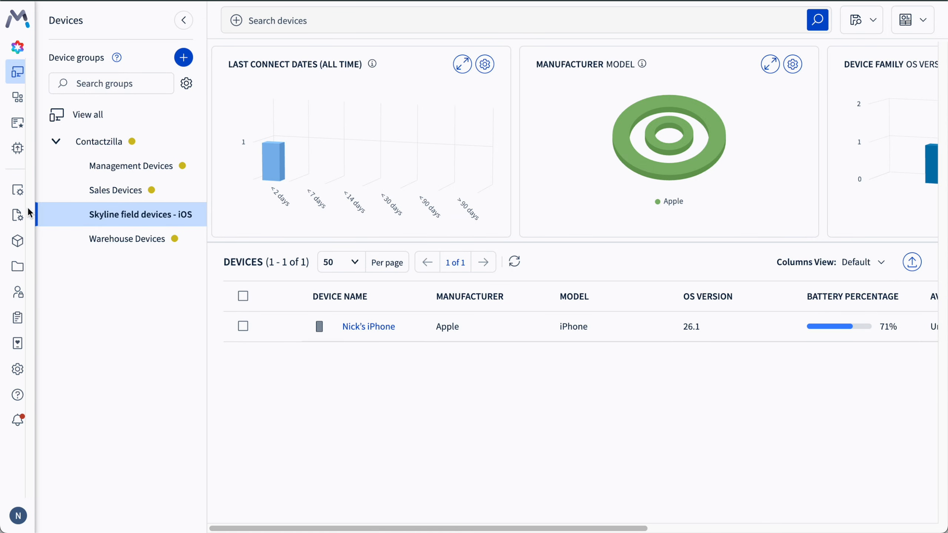
Switch to SOTI MobiControl and open the profiles list
click(19, 193)
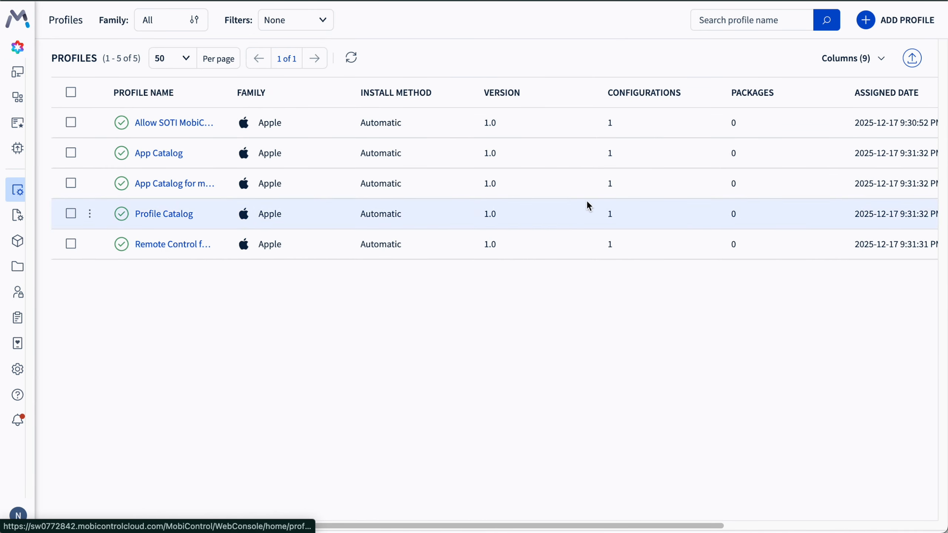
Create a reactive iOS / iPadOS profile named "Contactzilla - Project Cascade Tower"
click(871, 24)
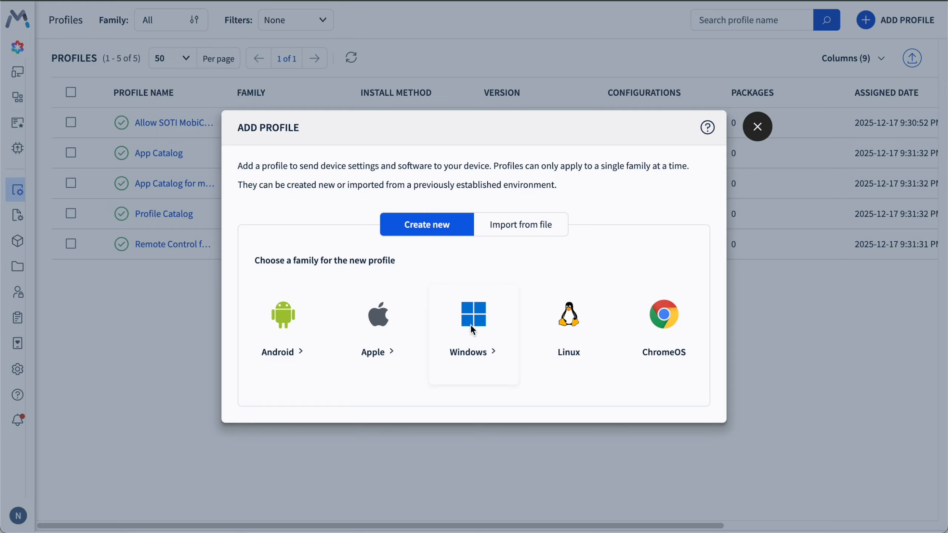
click(380, 347)
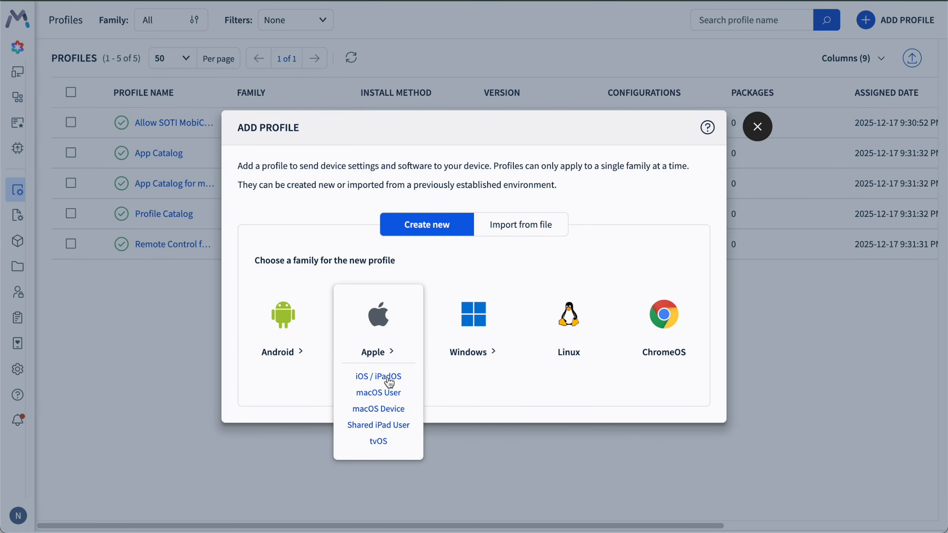
click(383, 378)
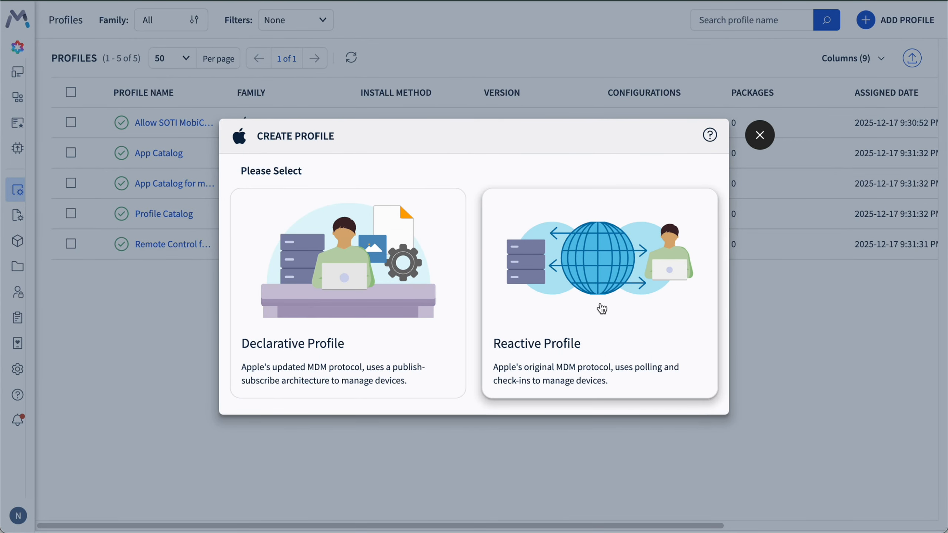
click(625, 323)
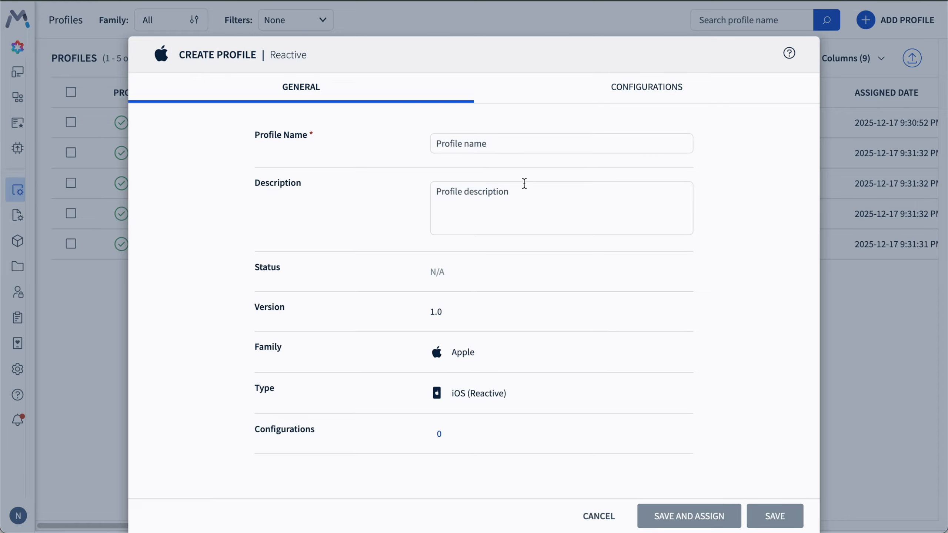
click(467, 145)
text(Contac)
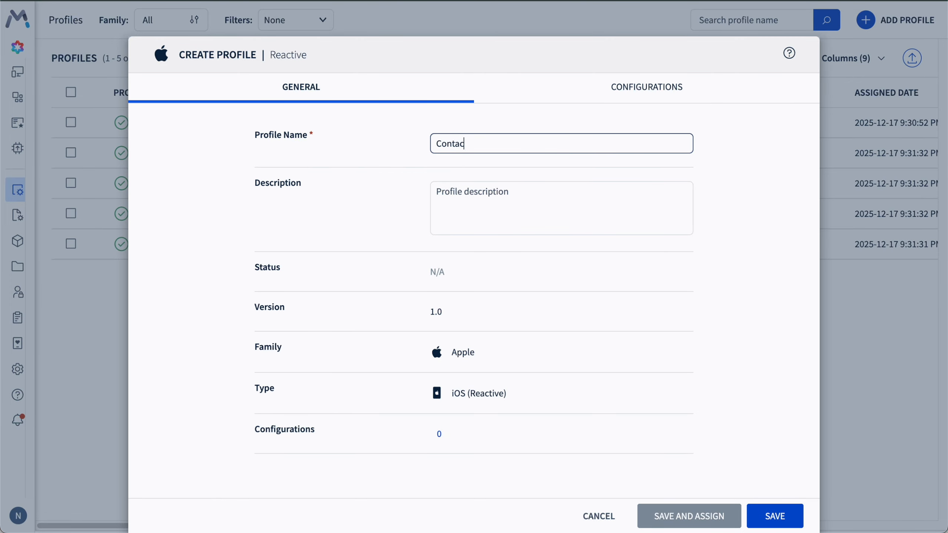
text(tzilla - Project Cascade Tower)
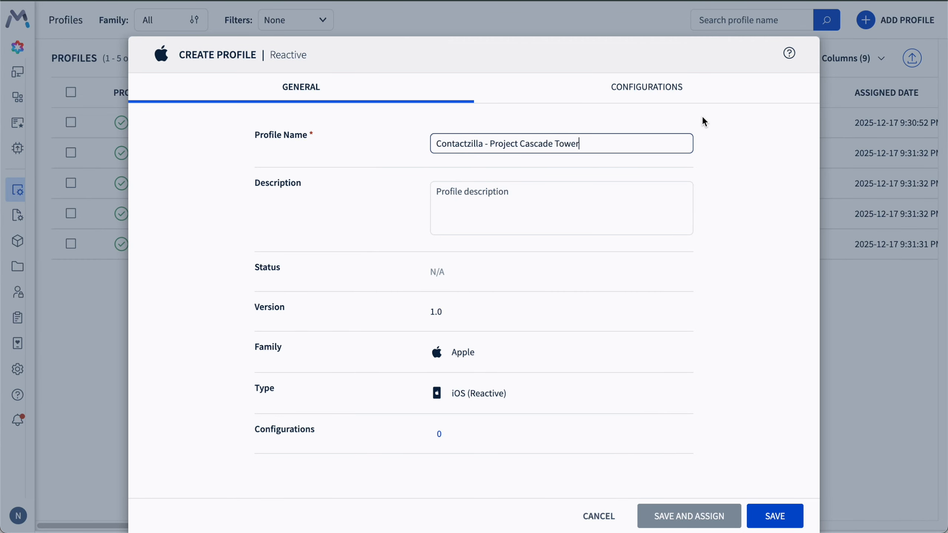
Add a Custom Profiles configuration to the new profile
click(650, 94)
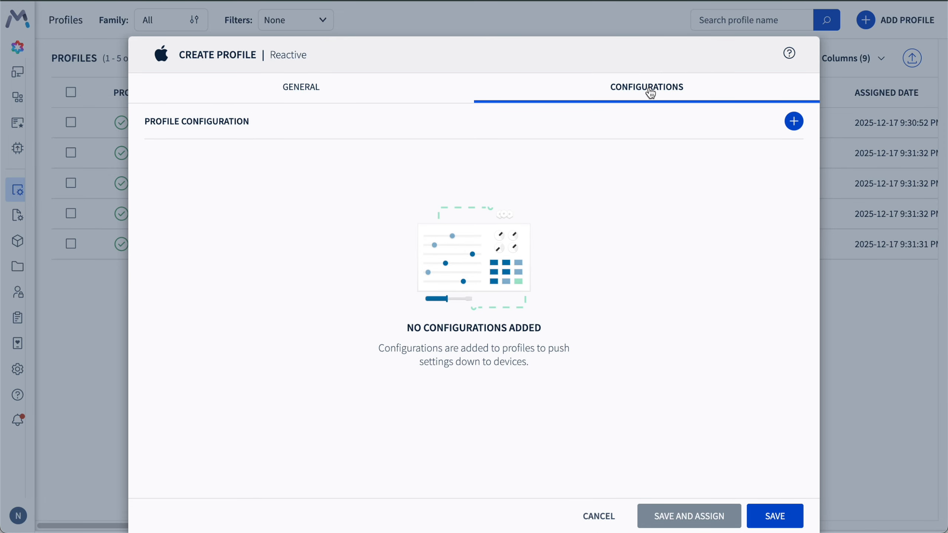
click(794, 123)
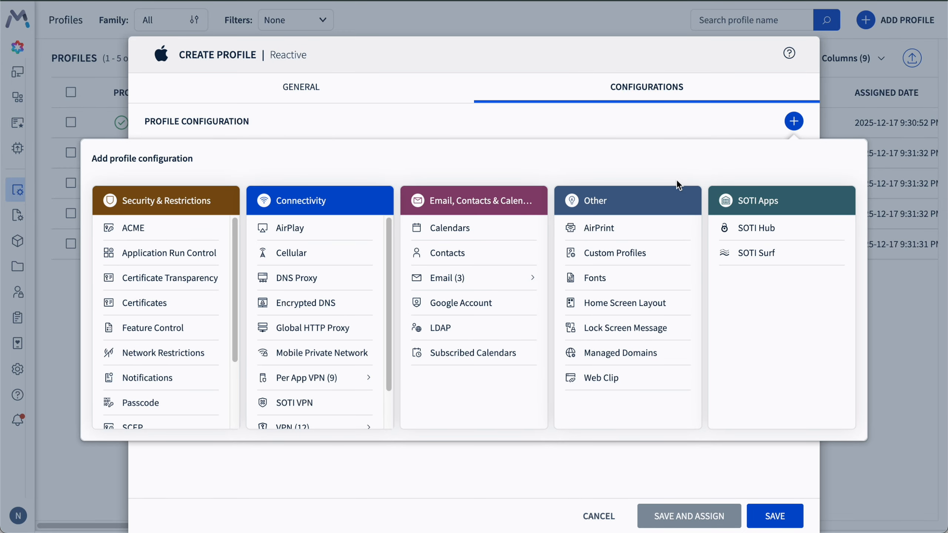
click(629, 255)
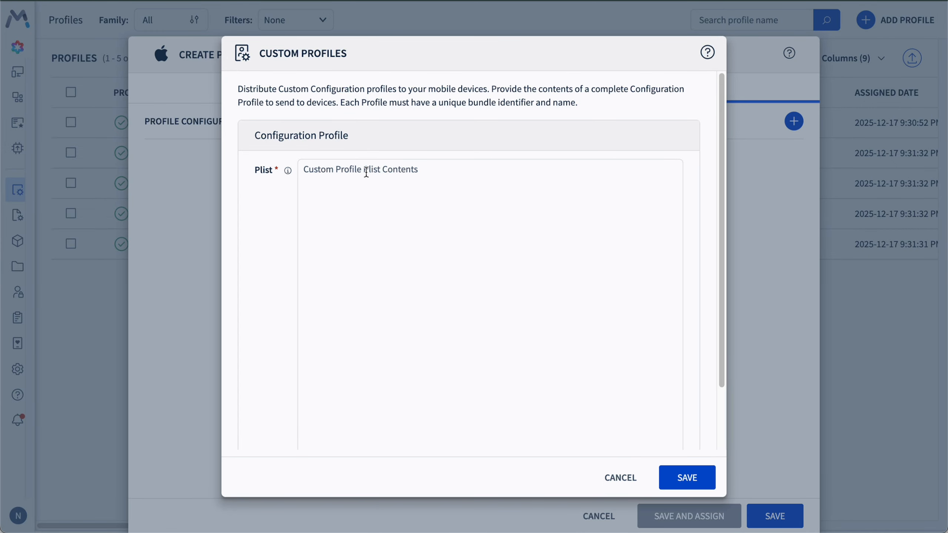
Copy the full contents of closejellyfishtrace.mobileconfig, including the CardDAV account password, into the custom profile's Plist field and save the configuration
key(super+Tab)
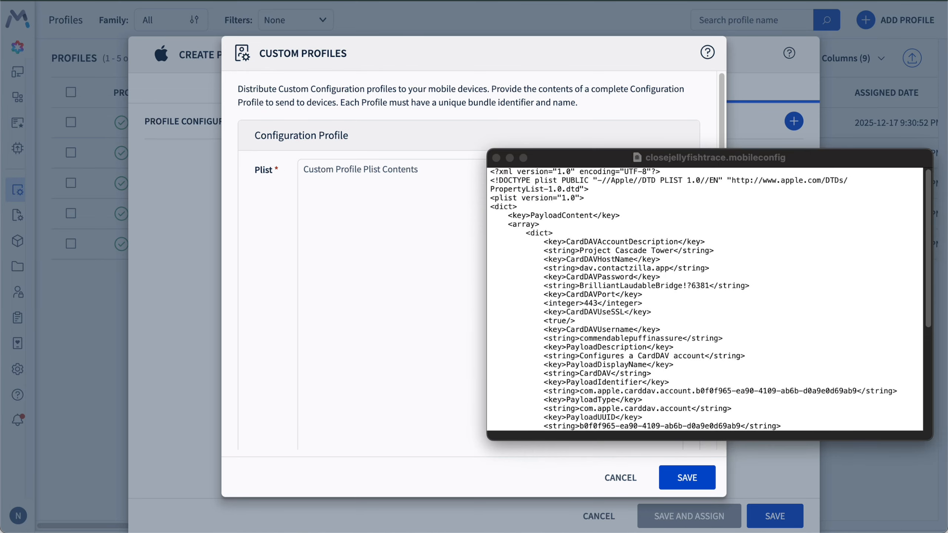
click(622, 209)
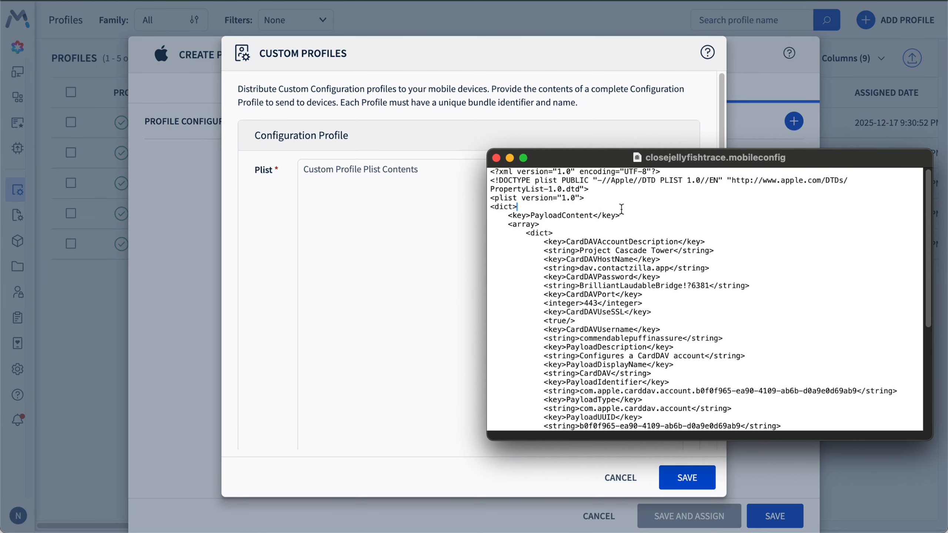
key(super+a)
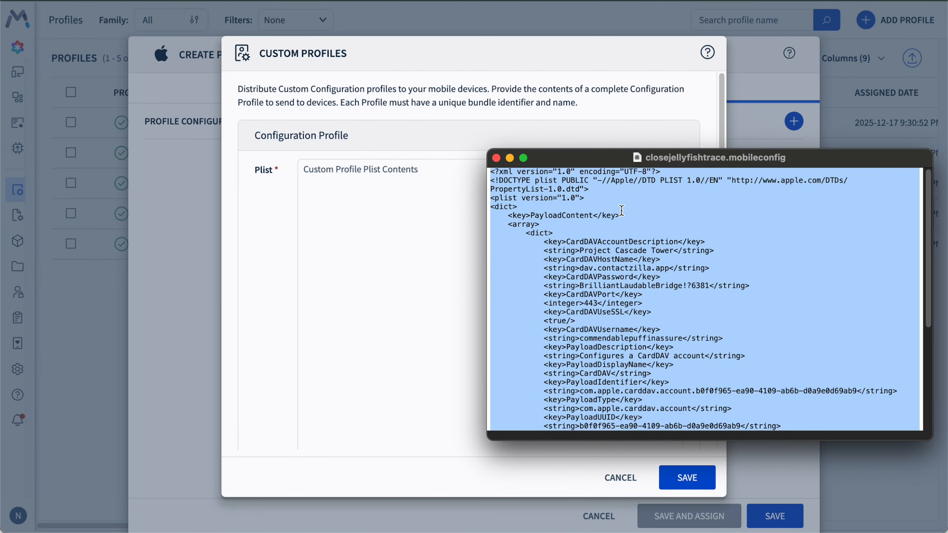
key(super+c)
click(338, 228)
click(340, 218)
key(super+v)
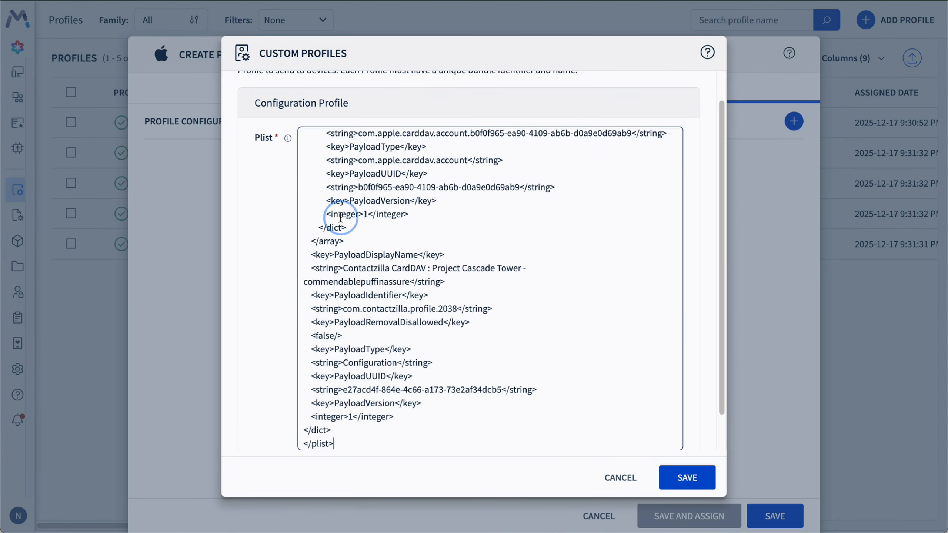
click(690, 477)
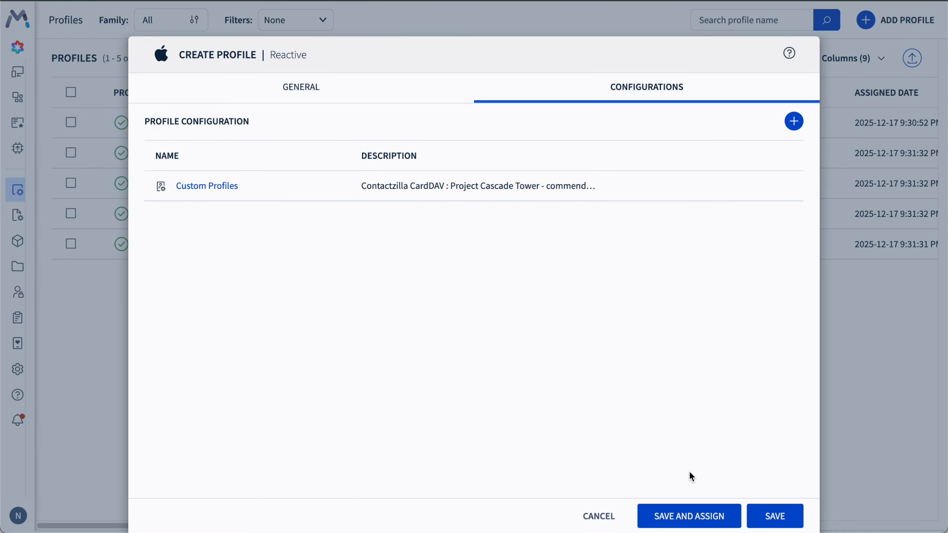
Save the profile and assign it to the "Skyline field devices - iOS" device group
click(693, 515)
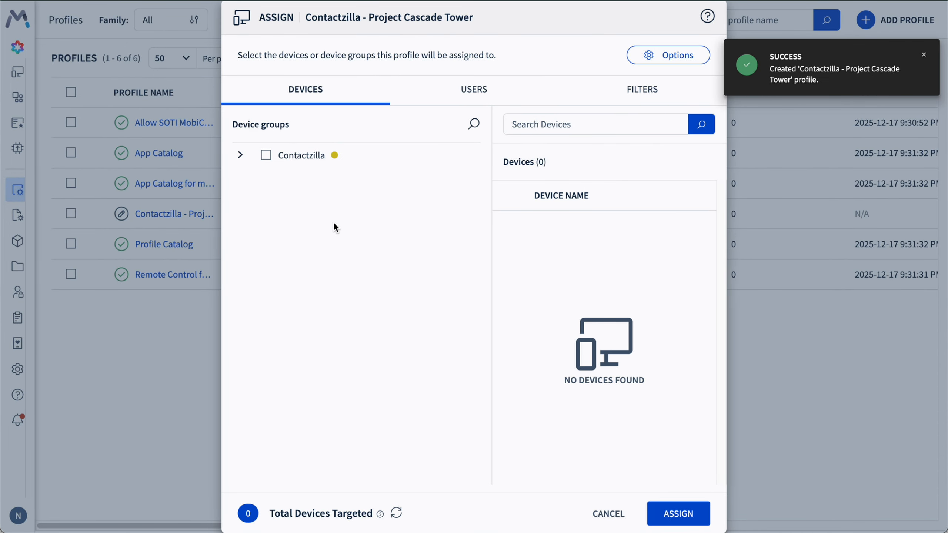
click(240, 155)
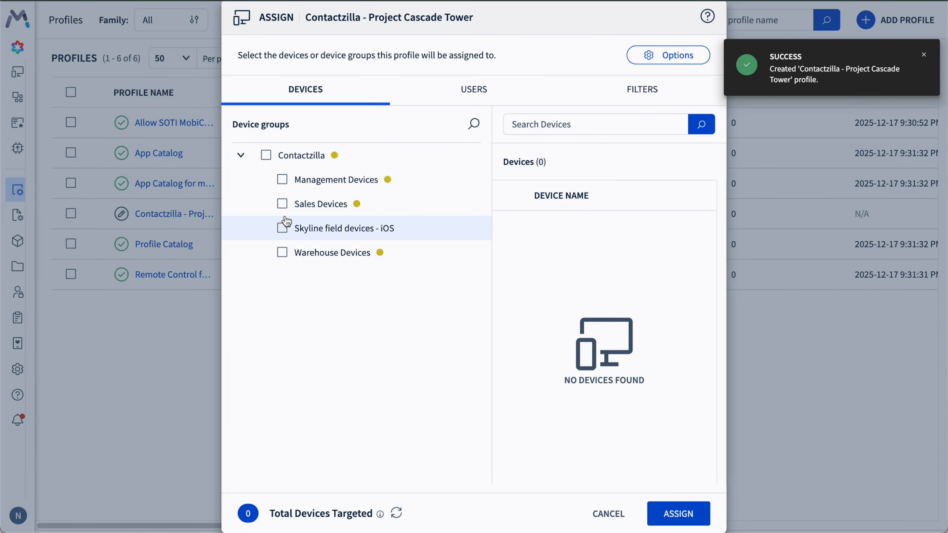
click(284, 236)
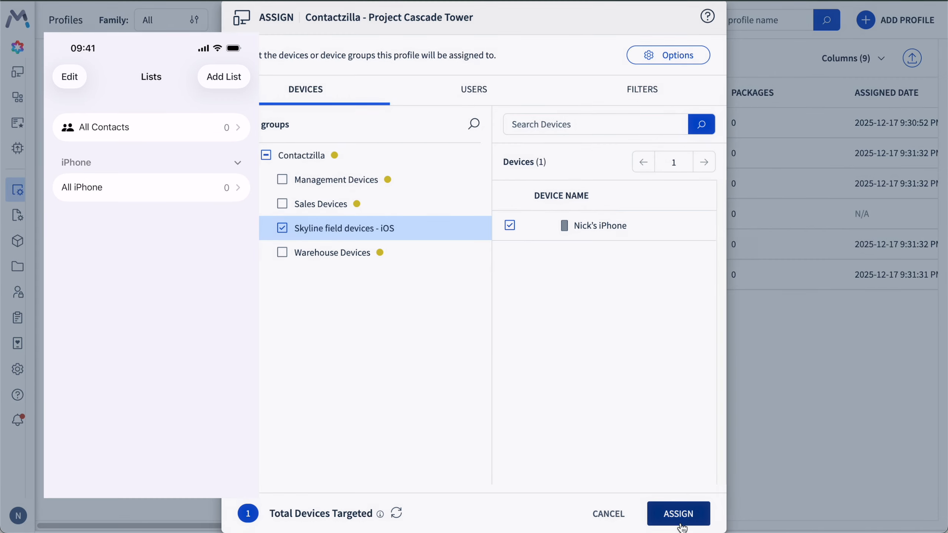
click(680, 517)
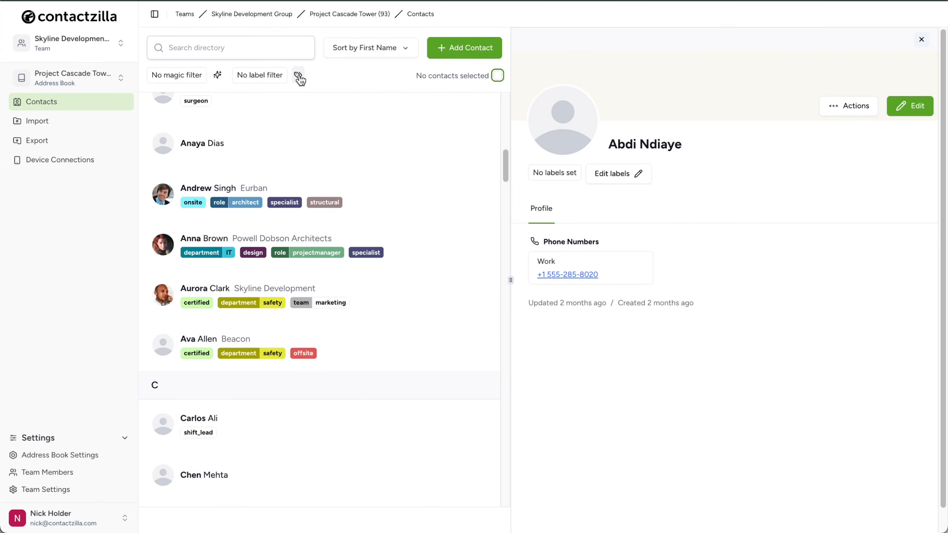
Switch to Contactzilla and filter the Project Cascade Tower contacts by the role projectmanager label
click(299, 76)
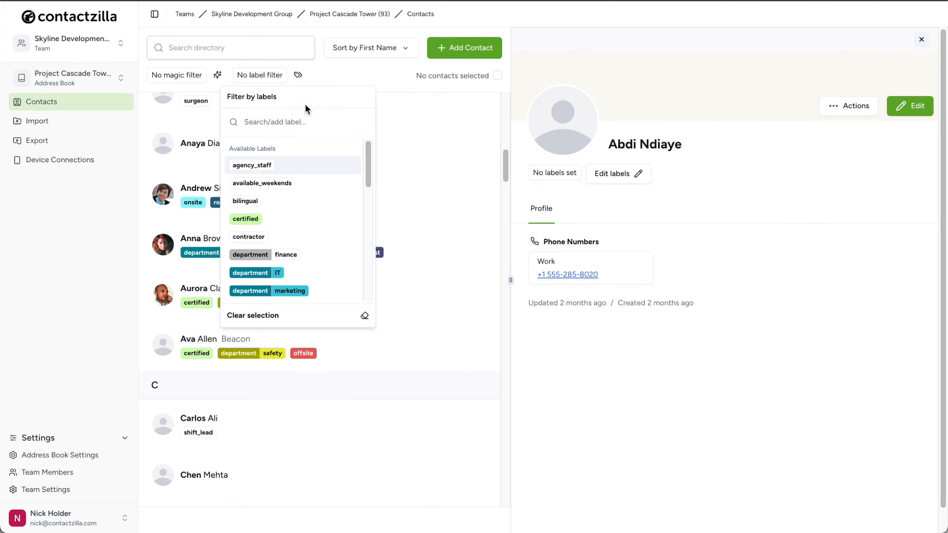
scroll(323, 239, down, 5)
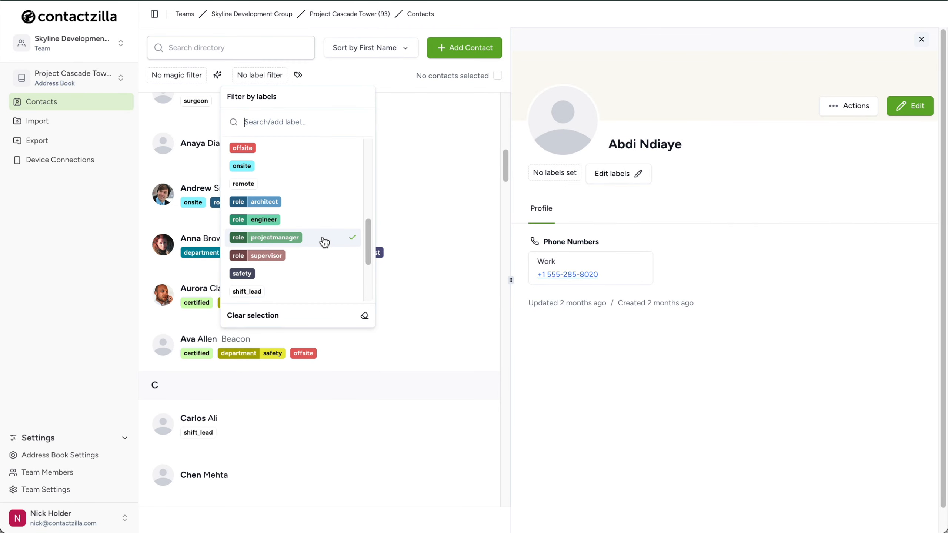
click(324, 242)
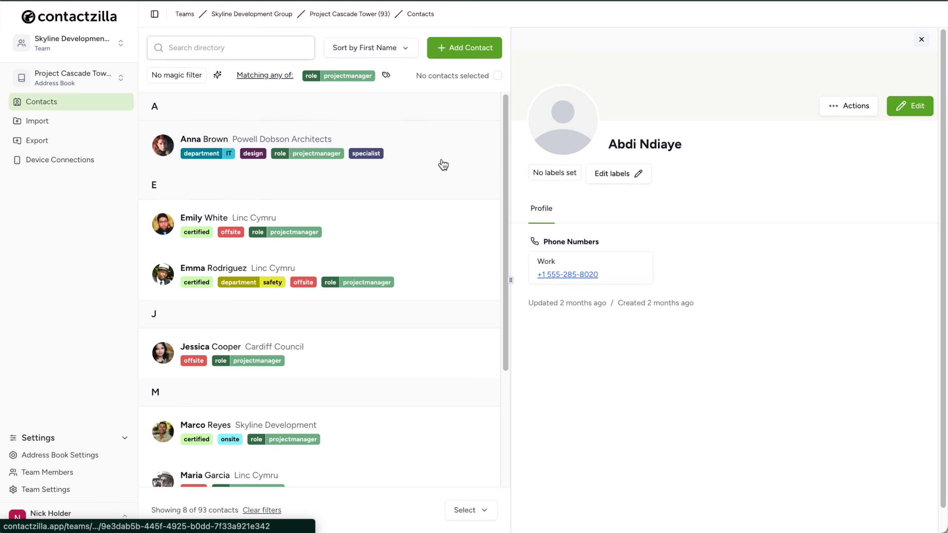
Append "-Testing" to the last name of the Powell Dobson Architects contact and save the contact
click(434, 144)
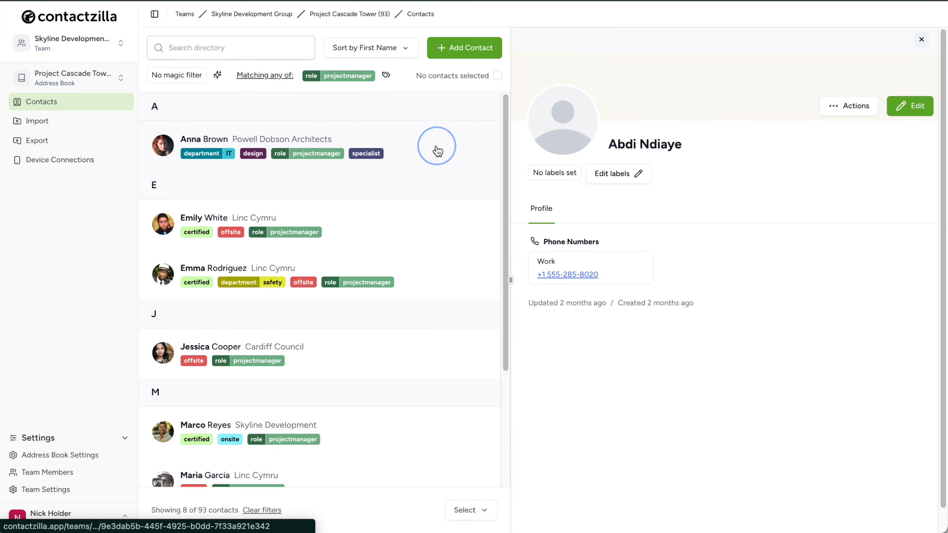
click(907, 111)
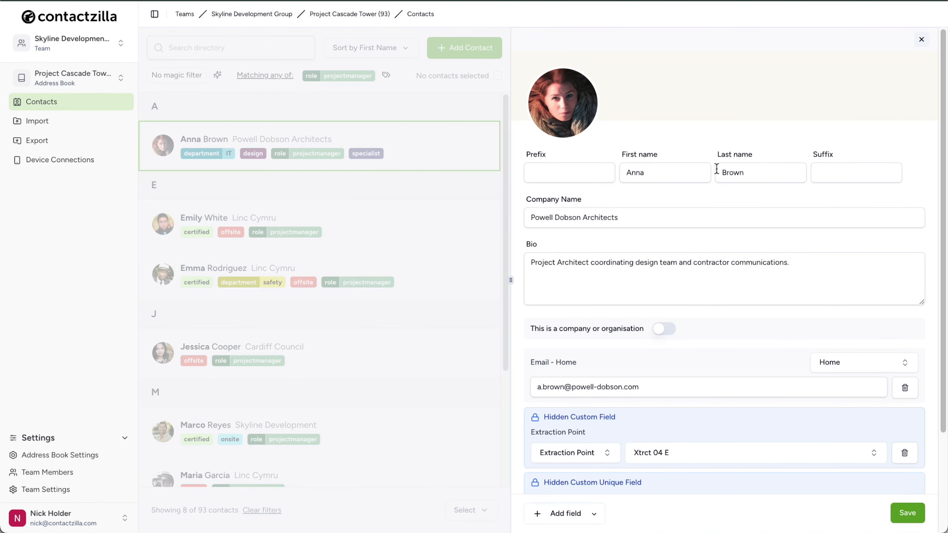
click(746, 172)
text(-Testing)
click(906, 519)
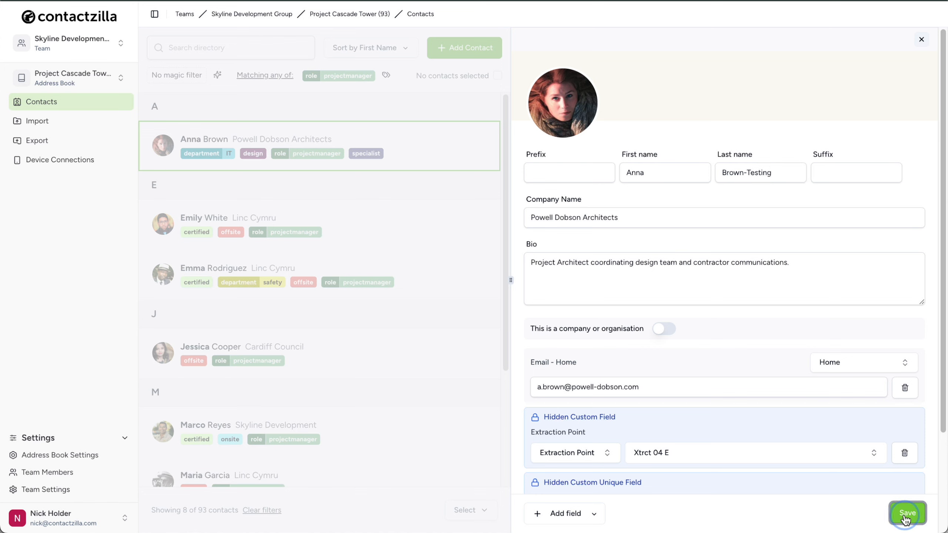